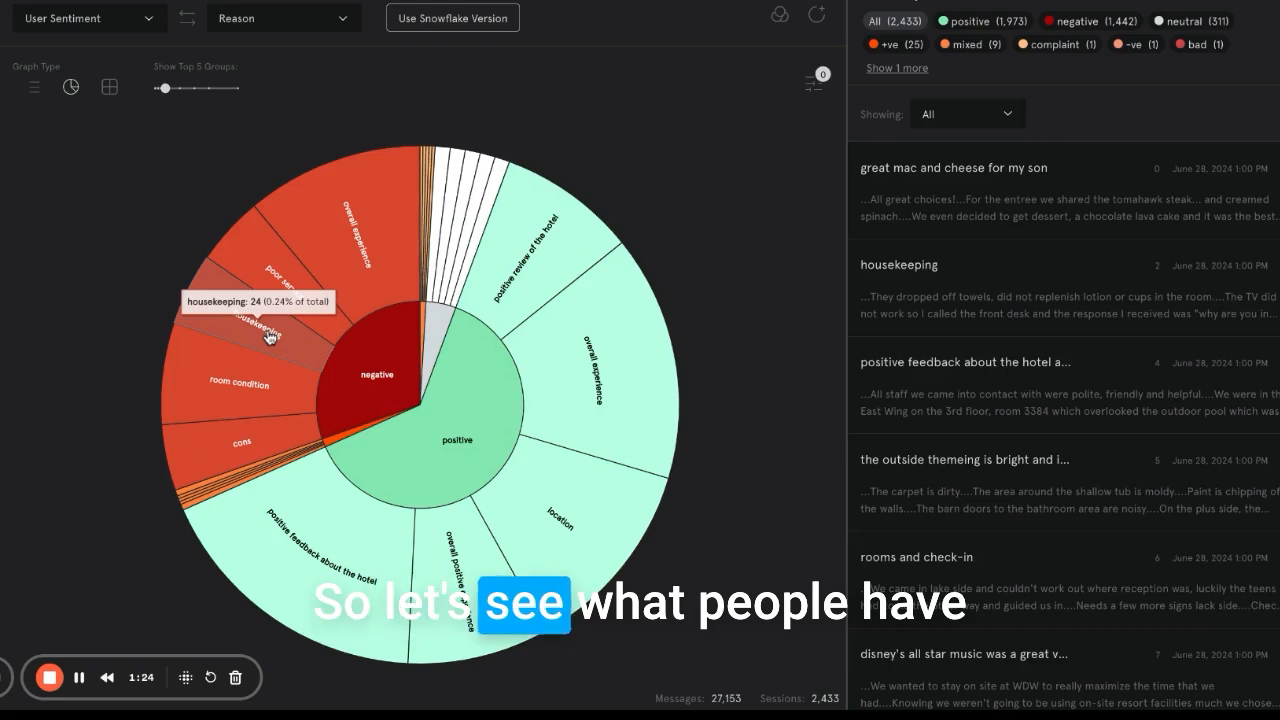
# Filter the sentiment chart to the negative housekeeping reason and view the messages of the first housekeeping review
pyautogui.click(268, 337)
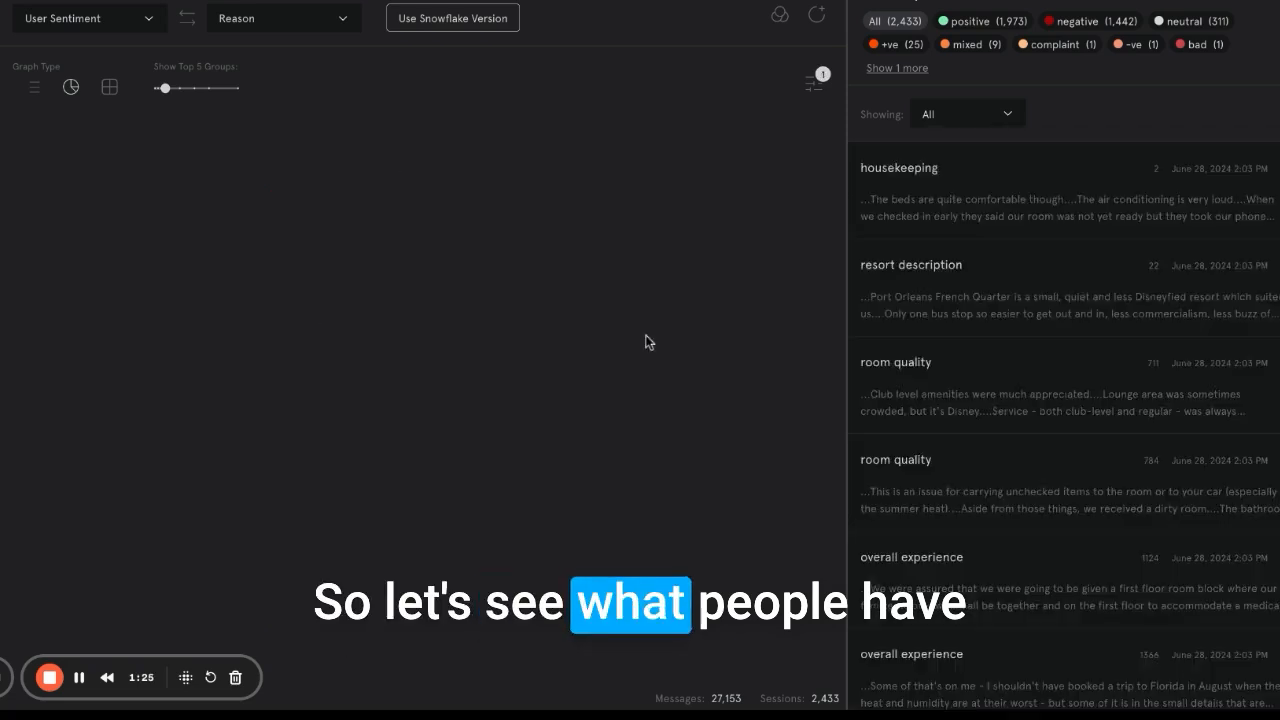
pyautogui.click(1275, 173)
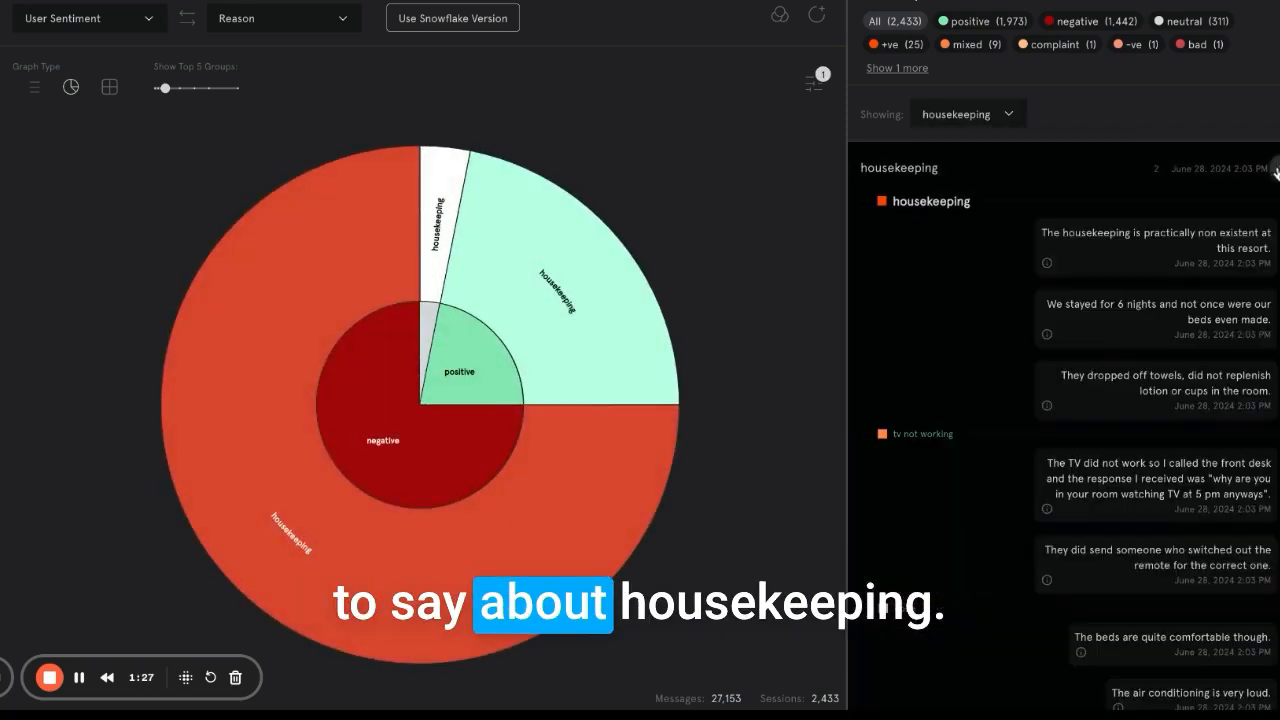
pyautogui.click(1275, 173)
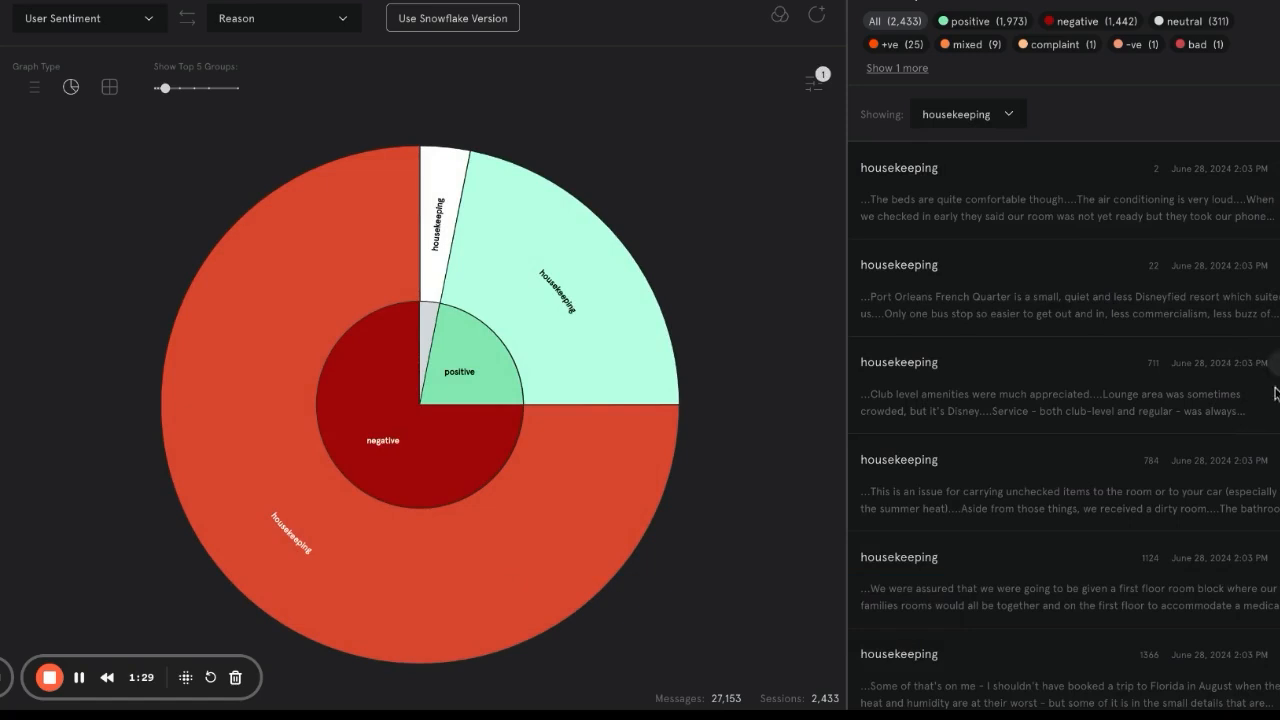
# Open the fourth housekeeping review and read its room quality, housekeeping and customer service messages
pyautogui.click(1275, 460)
pyautogui.scroll(-4, 1233, 533)
pyautogui.scroll(1, 1233, 533)
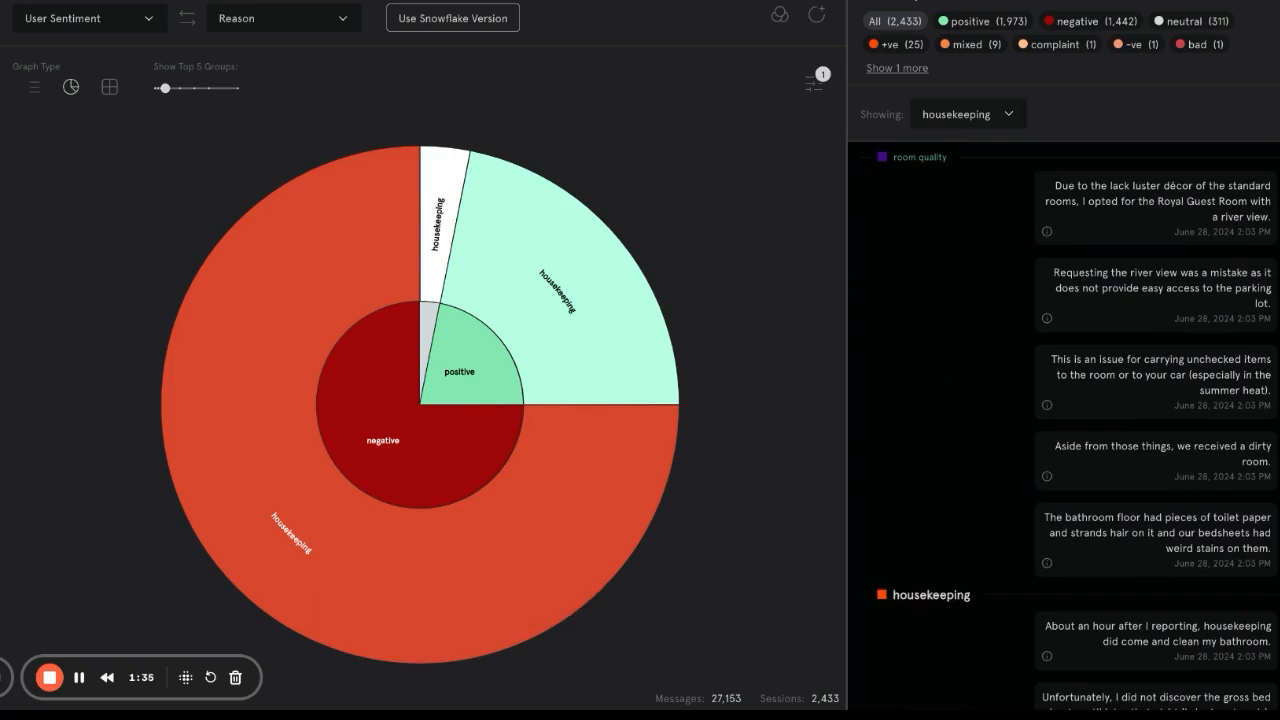
pyautogui.scroll(-5, 1108, 406)
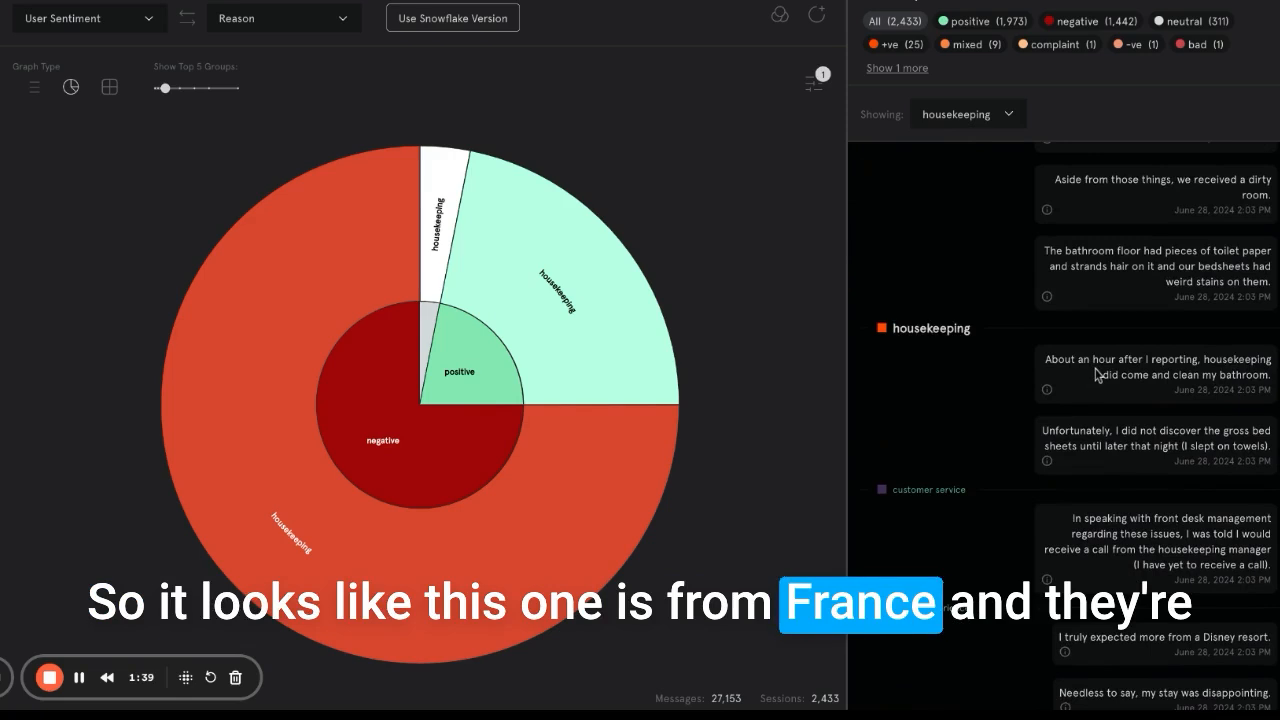
pyautogui.tripleClick(1097, 374)
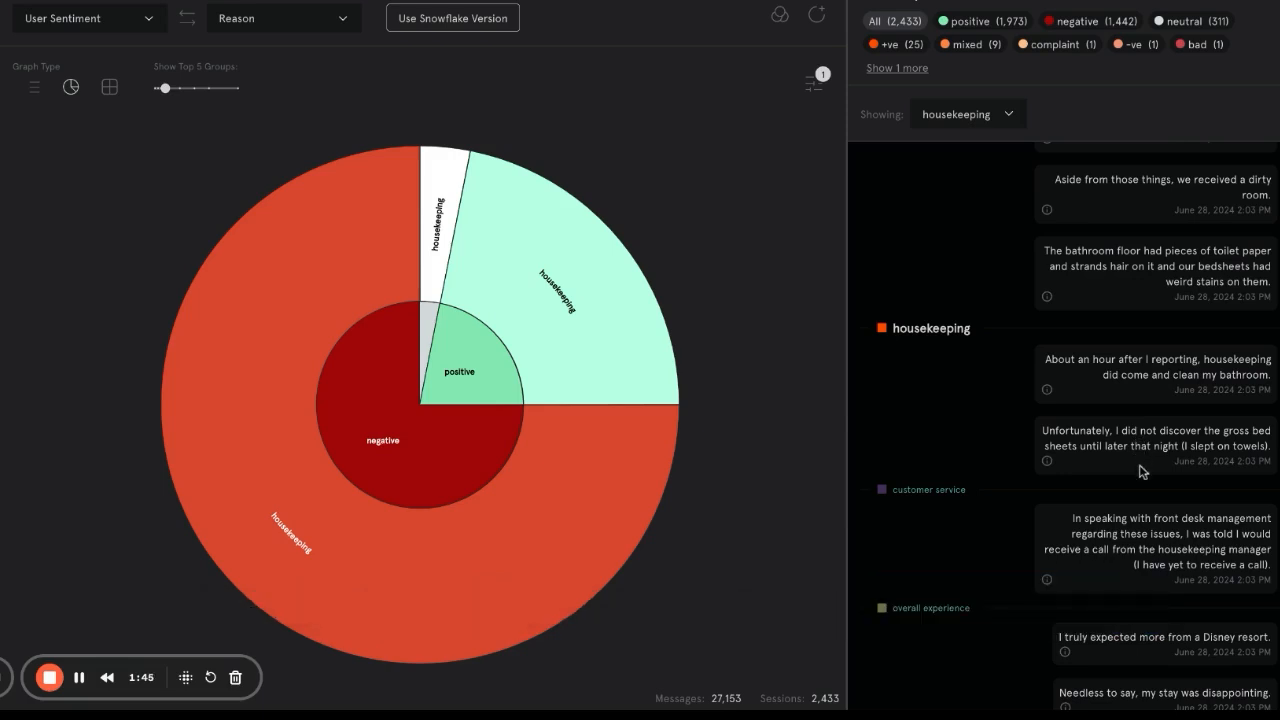
pyautogui.scroll(-1, 1141, 471)
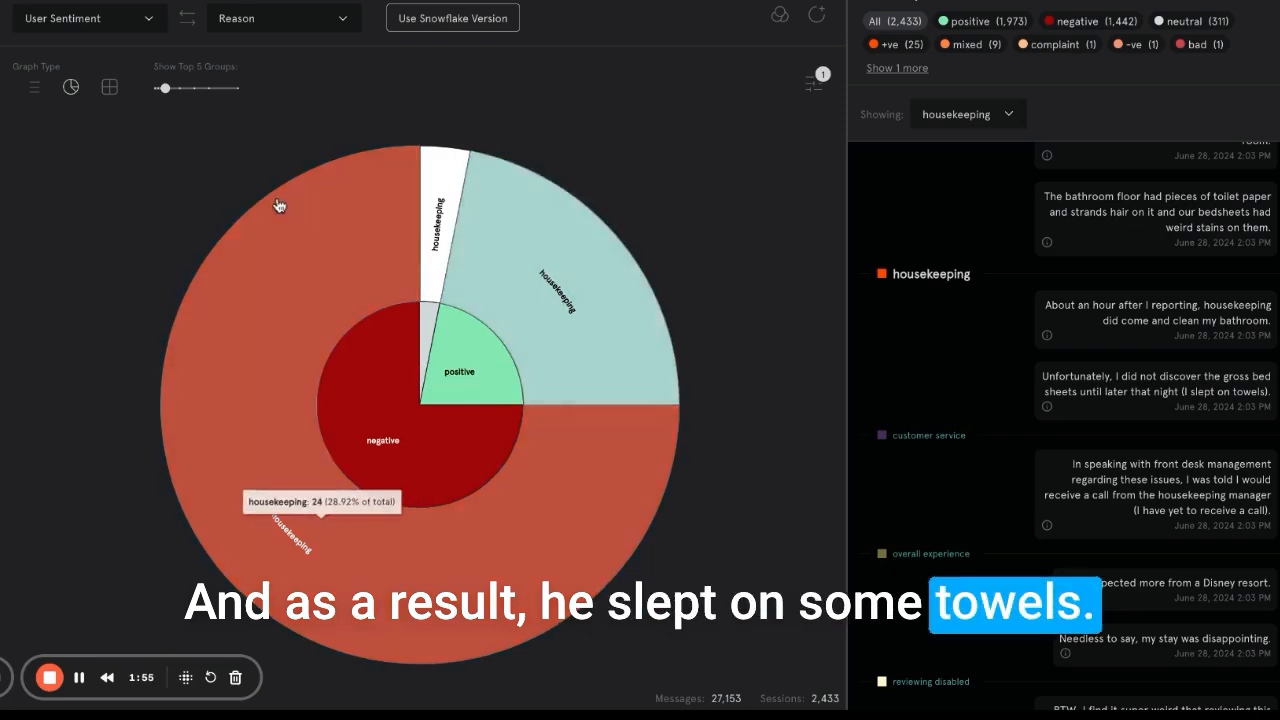
# Clear the housekeeping filter and break user sentiment down by Location to compare USA and France
pyautogui.click(817, 15)
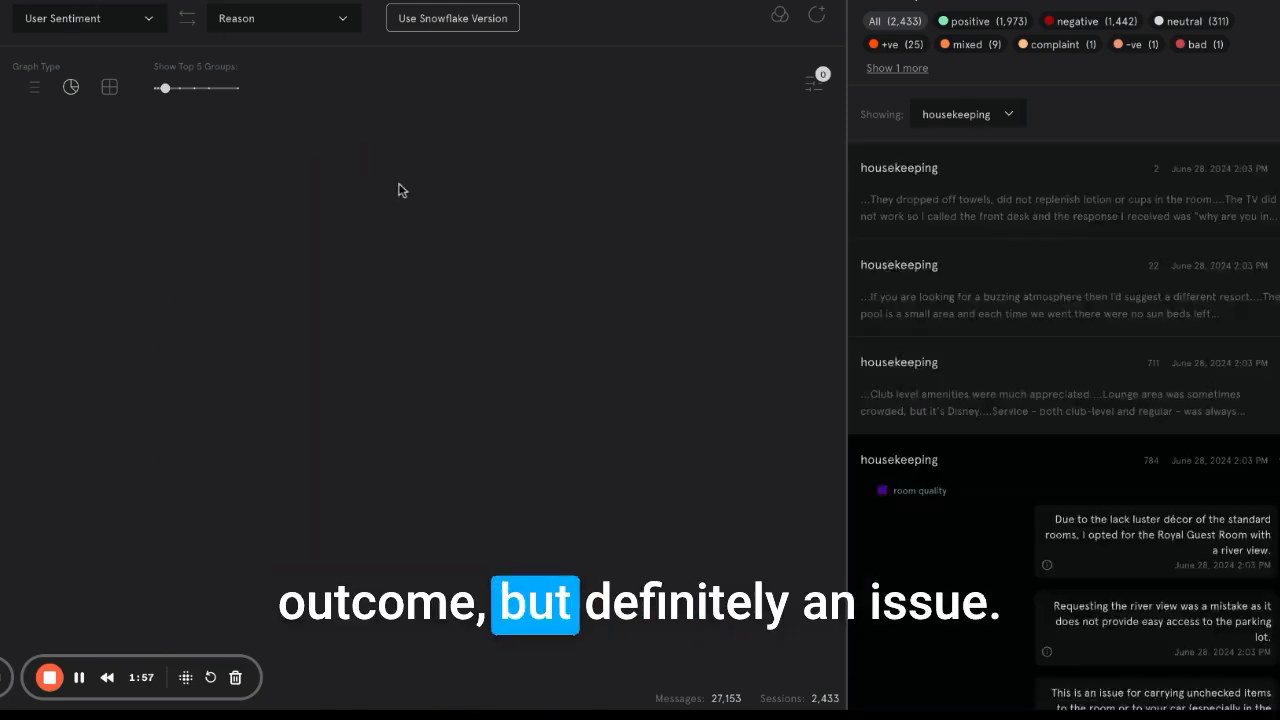
pyautogui.click(340, 20)
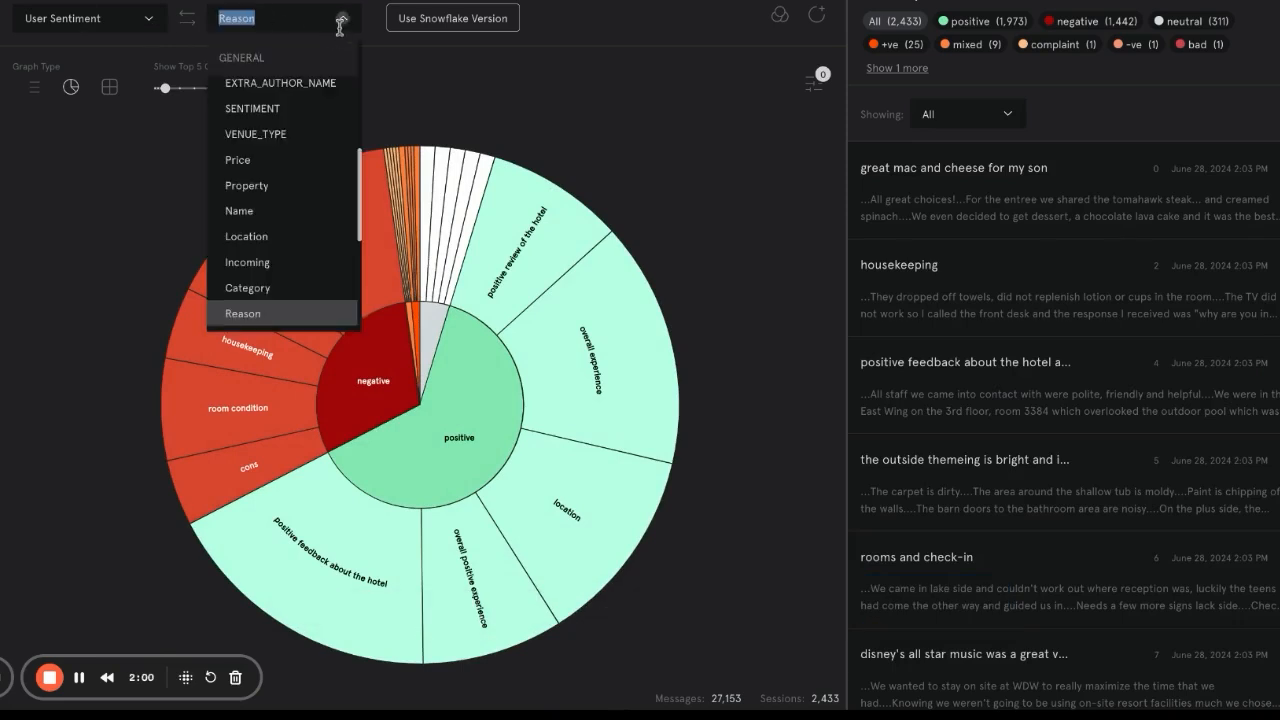
pyautogui.click(300, 234)
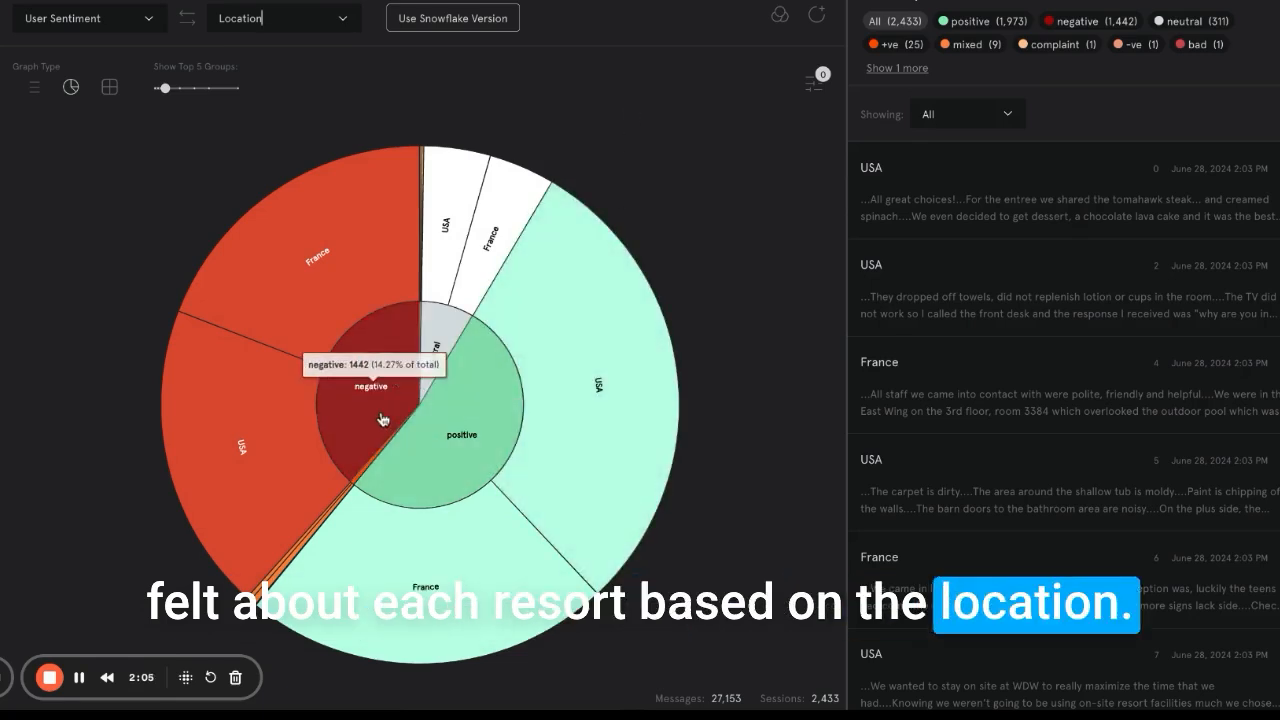
pyautogui.moveTo(461, 435)
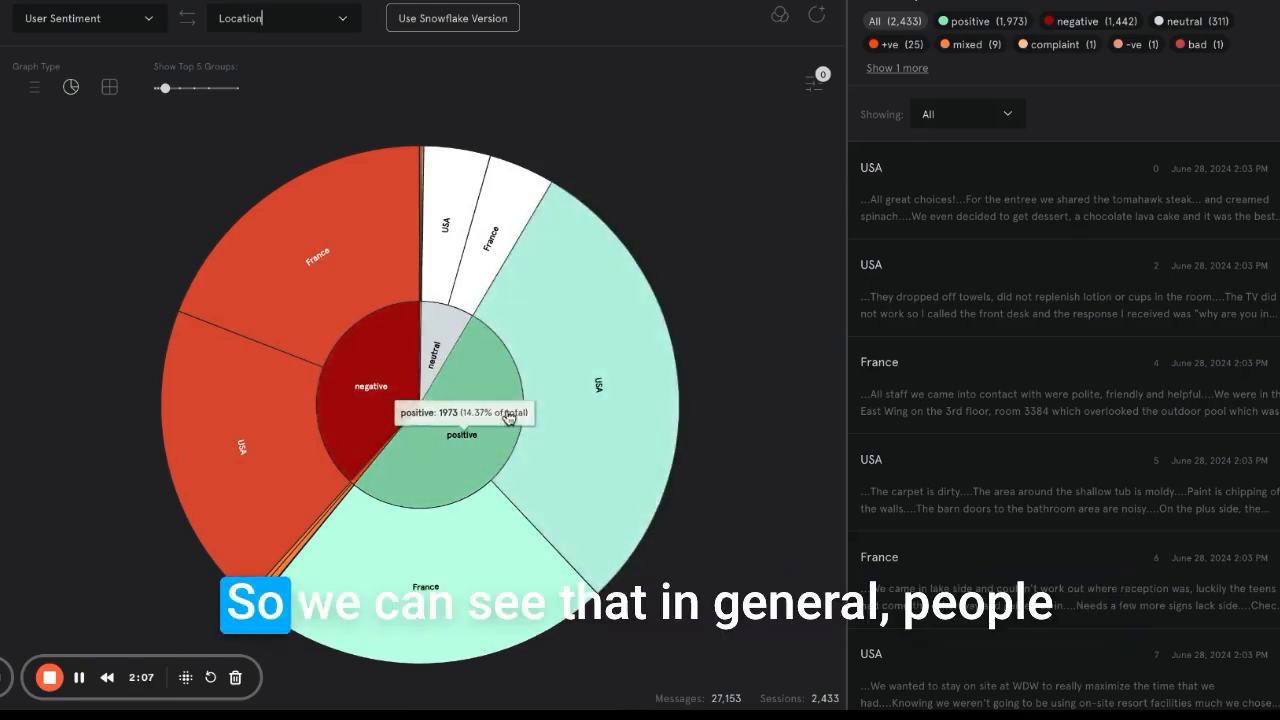
pyautogui.moveTo(574, 594)
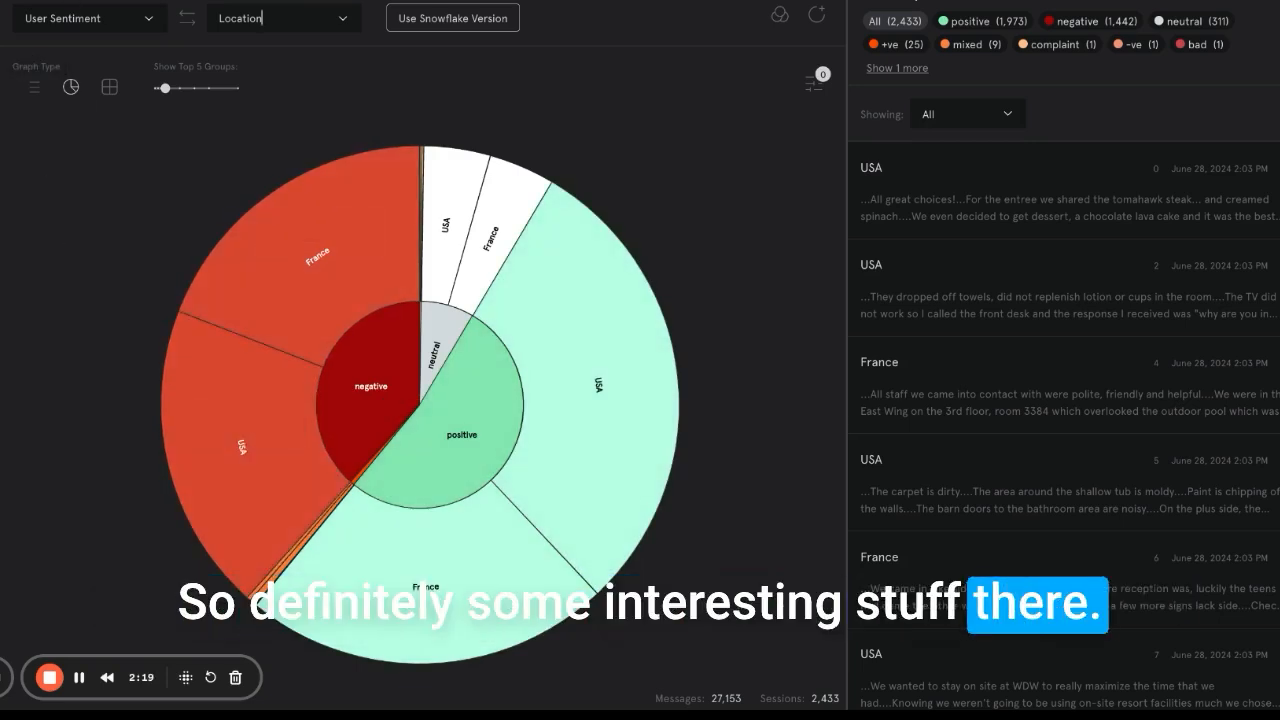
# Switch to the CX Dashboard (Multi-Level Reporting) and examine its executive summary through the Financial Risk Breakdown by Cohort card
pyautogui.hotkey('ctrl', 'Tab')
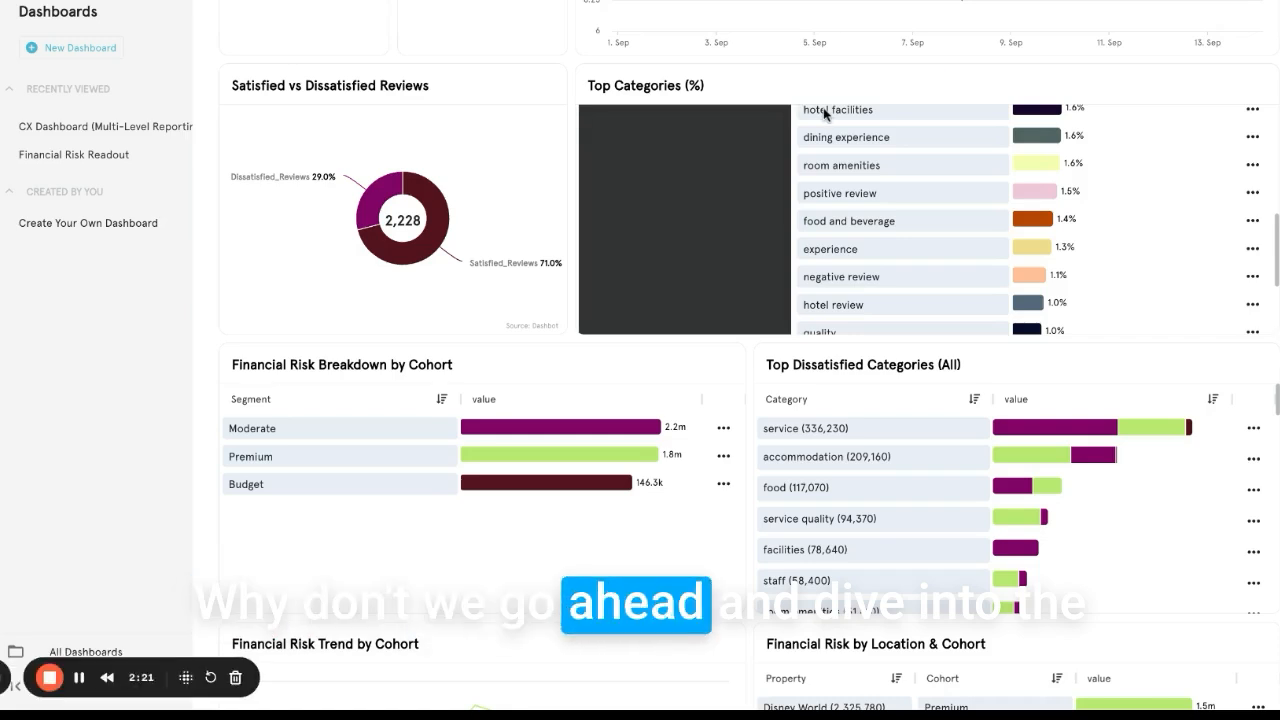
pyautogui.scroll(5, 557, 307)
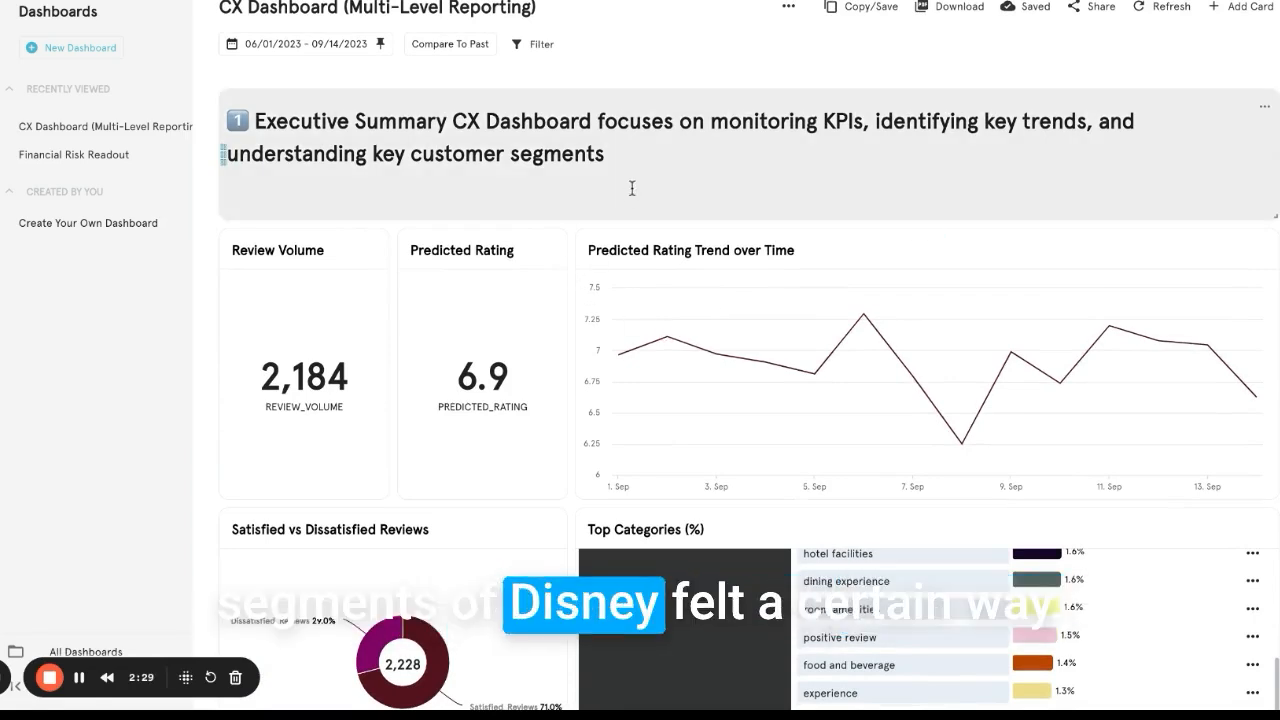
pyautogui.scroll(-3, 569, 316)
pyautogui.scroll(-1, 569, 316)
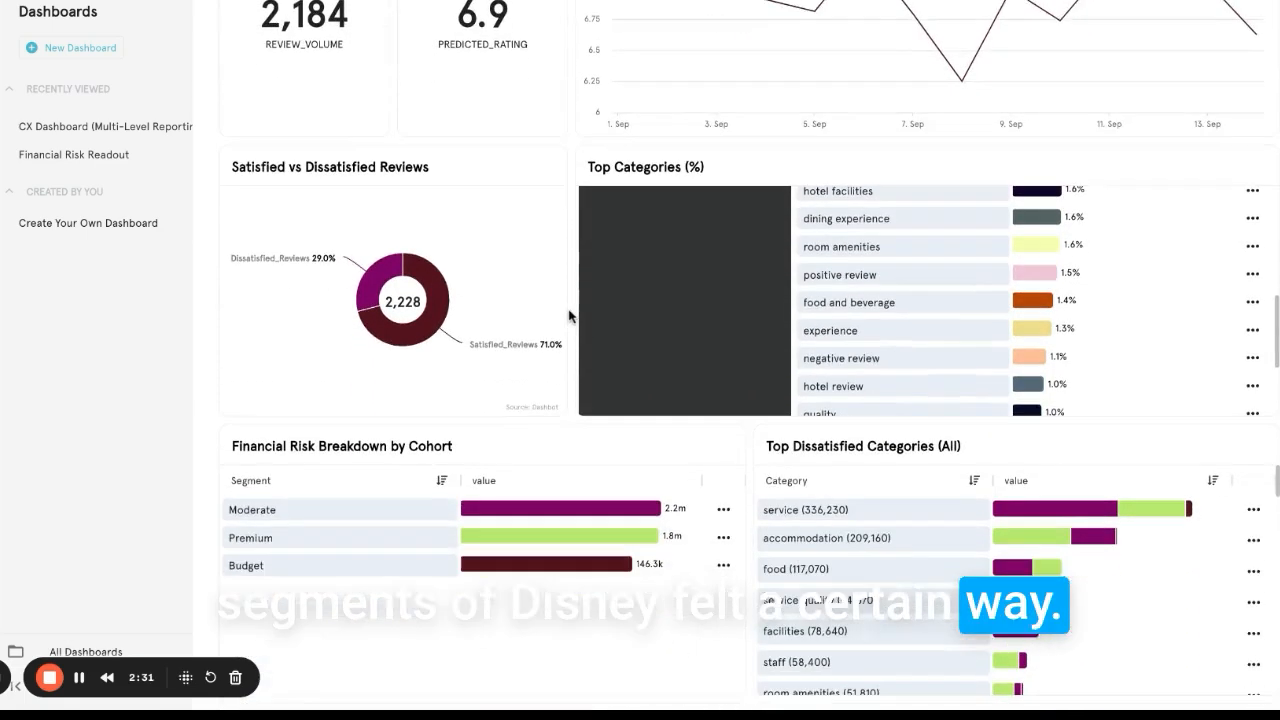
pyautogui.scroll(-1, 481, 187)
pyautogui.scroll(-1, 481, 187)
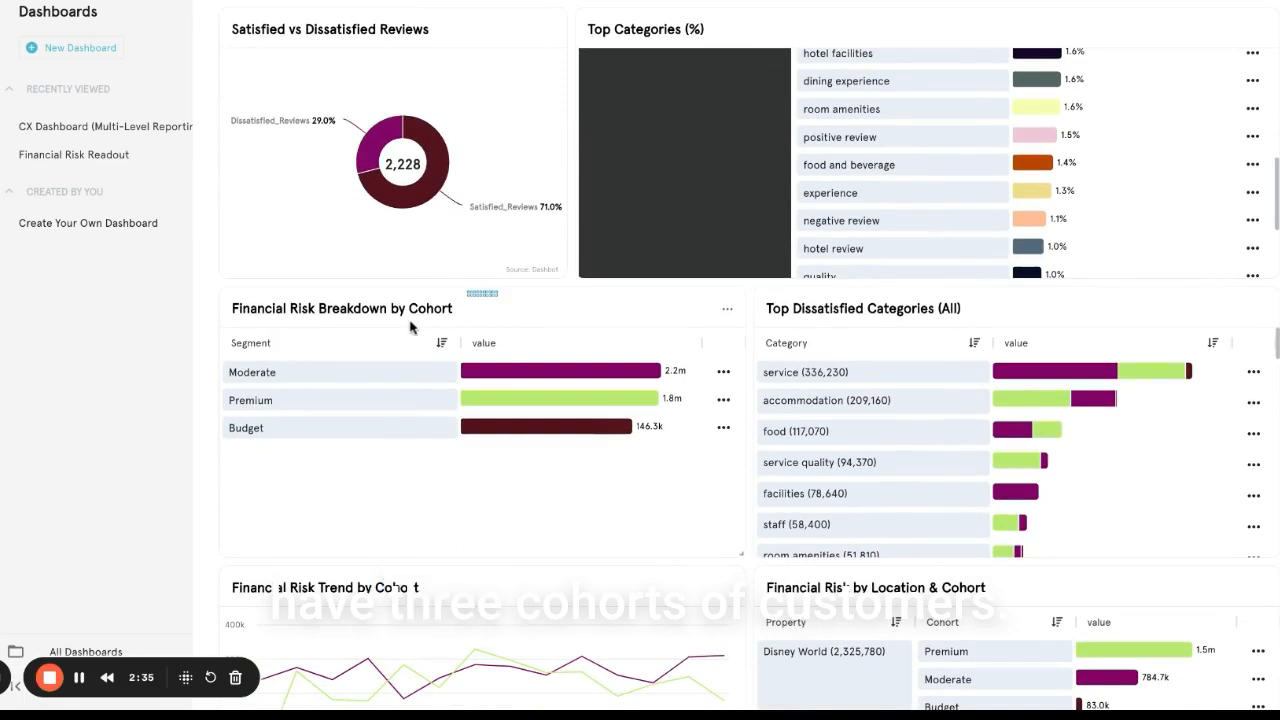
pyautogui.scroll(-1, 332, 402)
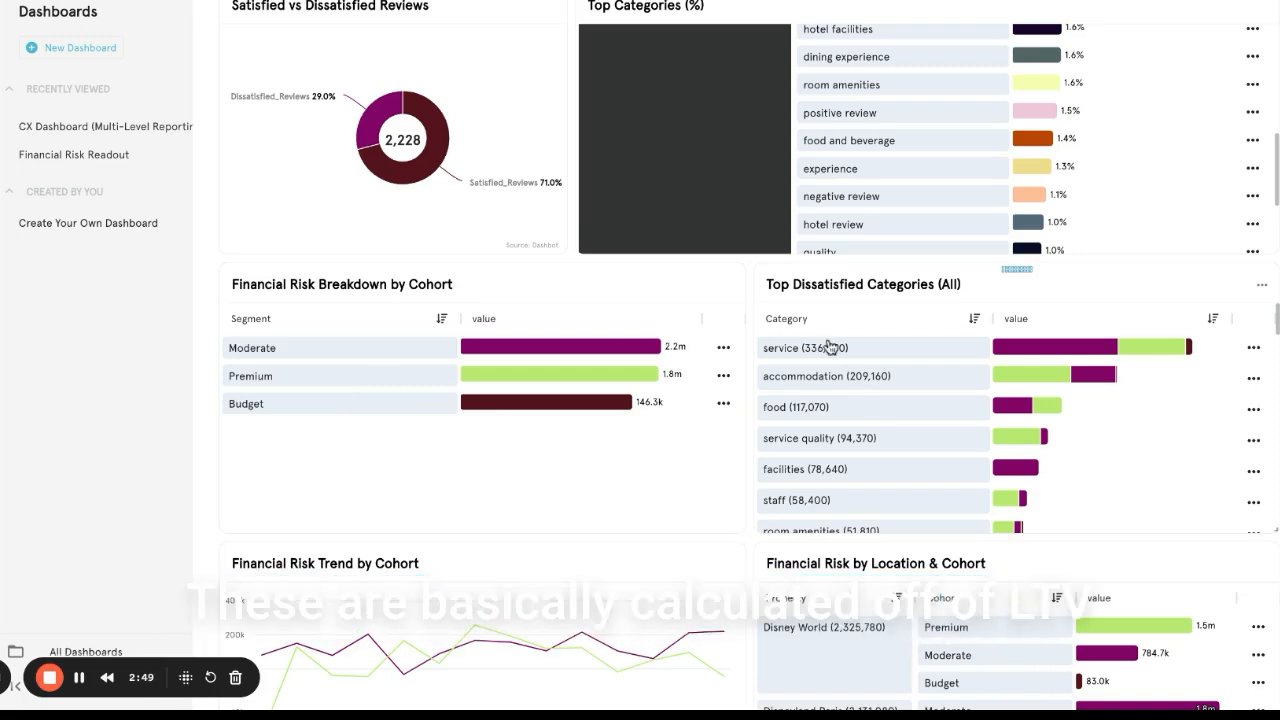
# Examine the dissatisfied categories, the Financial Risk Trend by Cohort and the Financial Risk by Location & Cohort cards
pyautogui.scroll(-3, 828, 345)
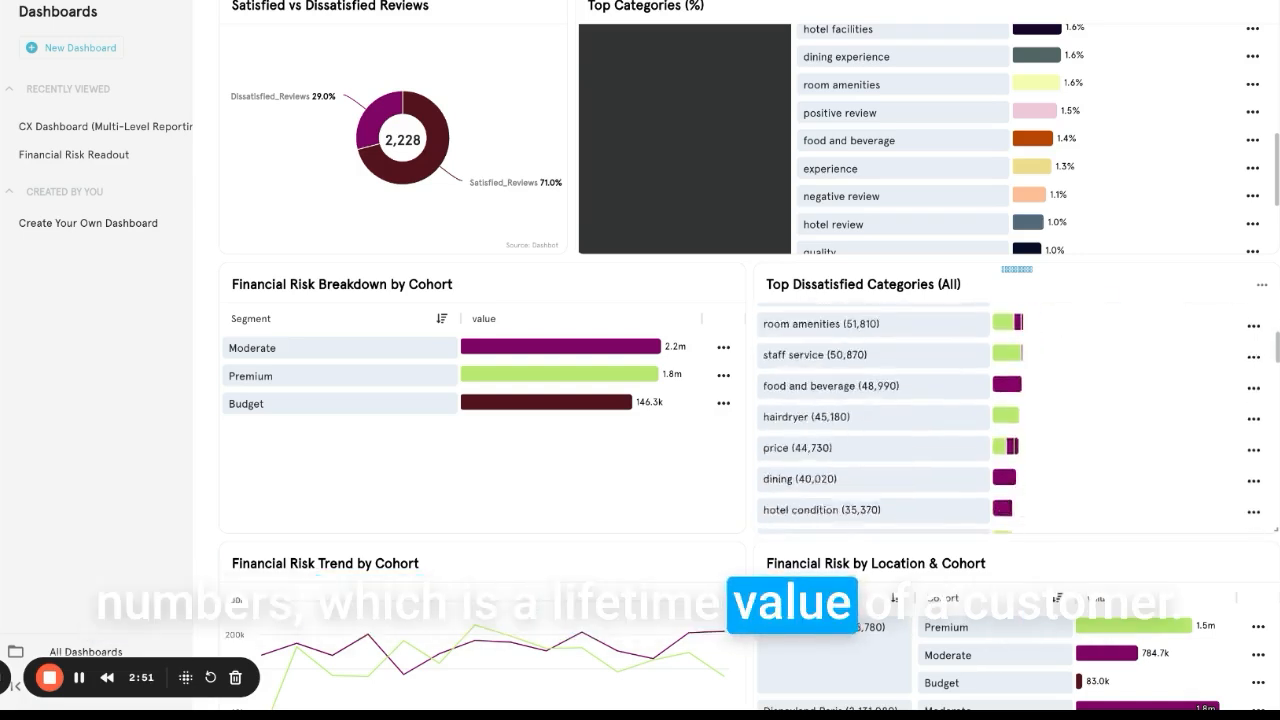
pyautogui.scroll(-5, 629, 539)
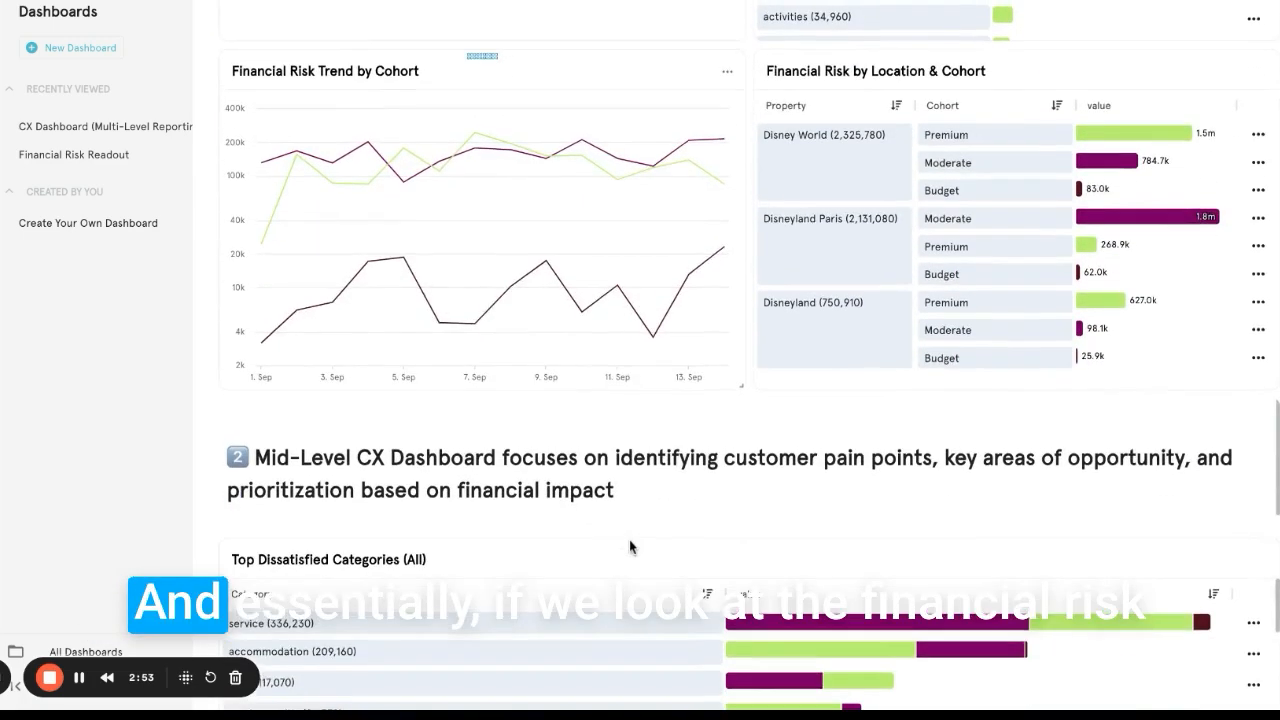
pyautogui.scroll(-1, 629, 539)
pyautogui.scroll(2, 629, 539)
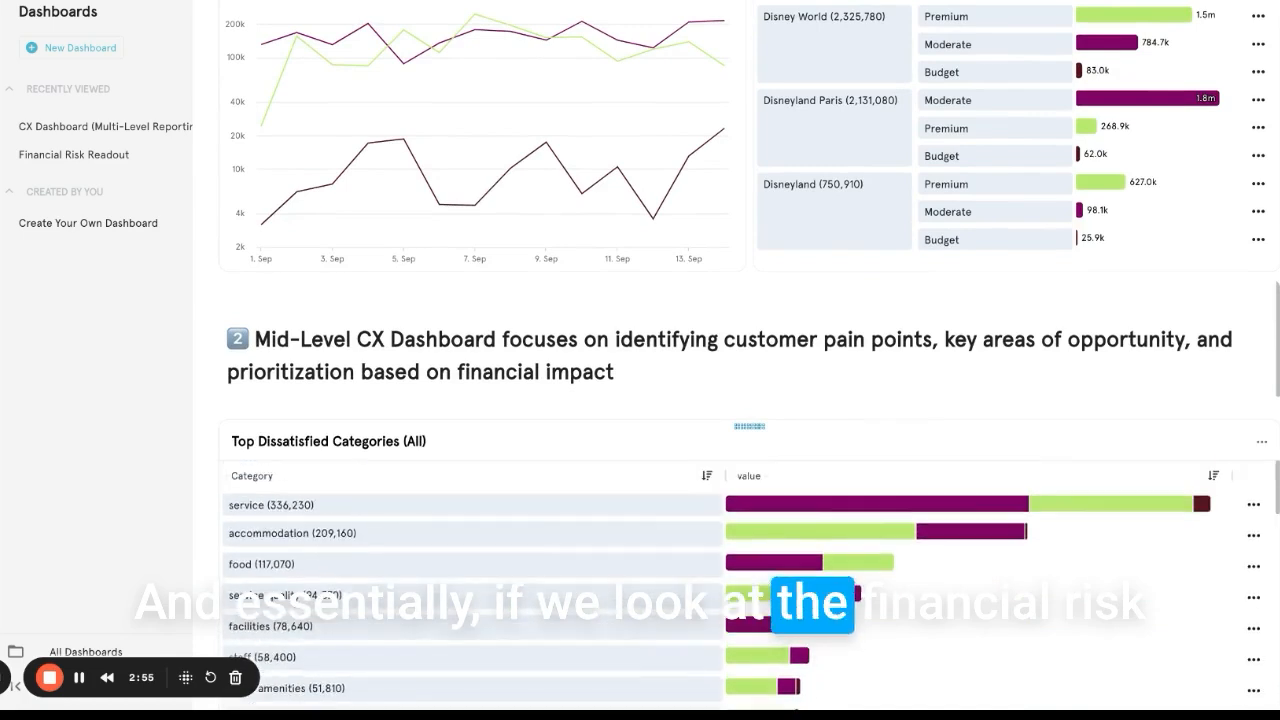
pyautogui.moveTo(698, 393)
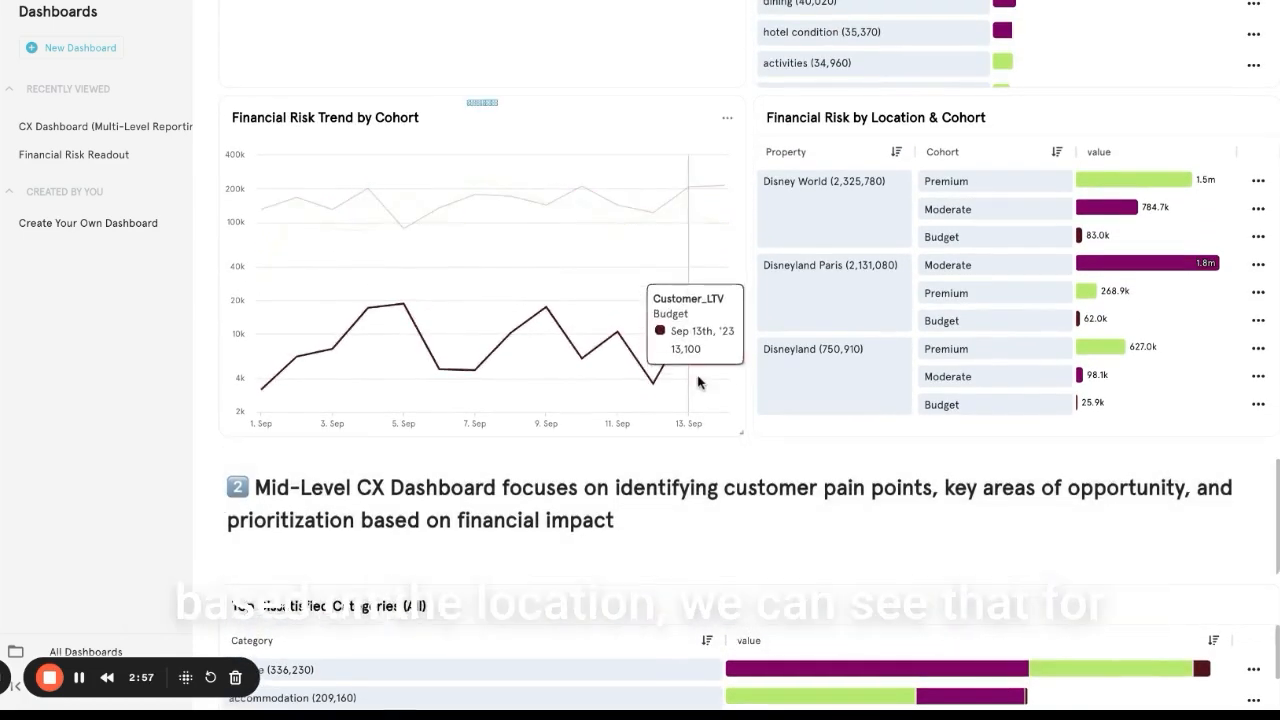
pyautogui.scroll(-1, 698, 382)
pyautogui.scroll(1, 861, 290)
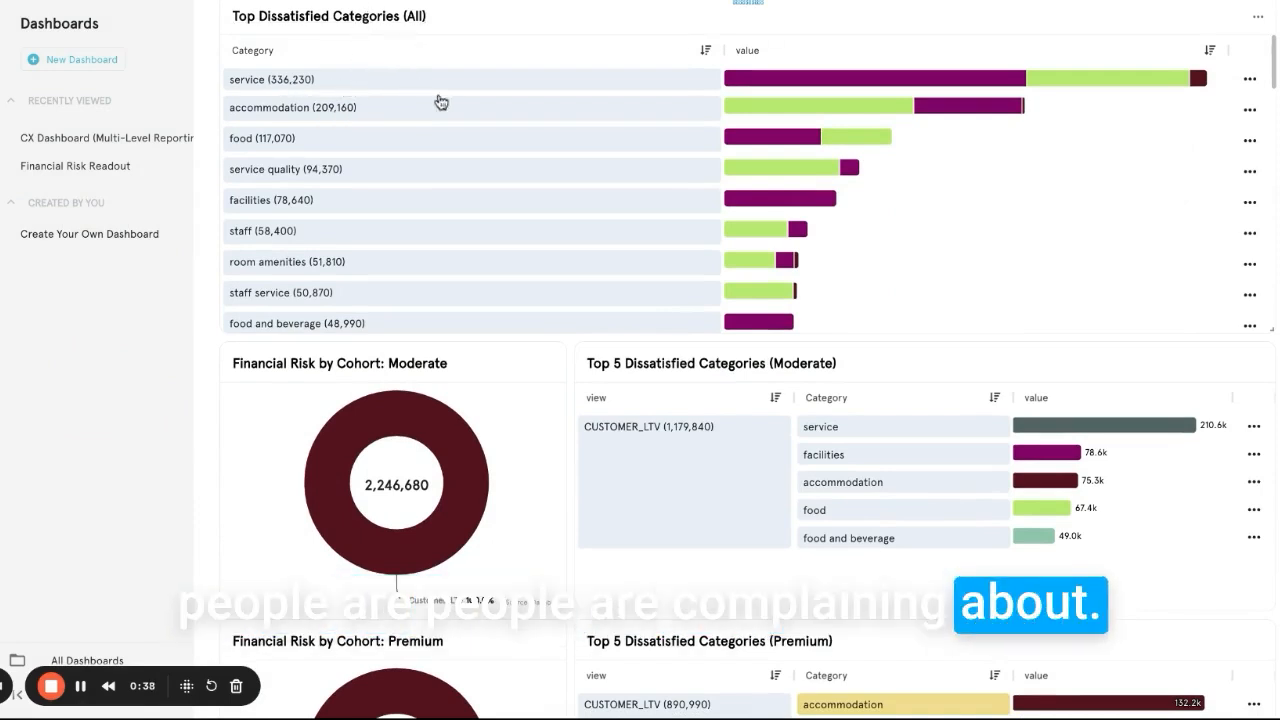
# Compare the financial risk and top five dissatisfied categories of the Moderate, Premium and Budget cohorts
pyautogui.moveTo(805, 85)
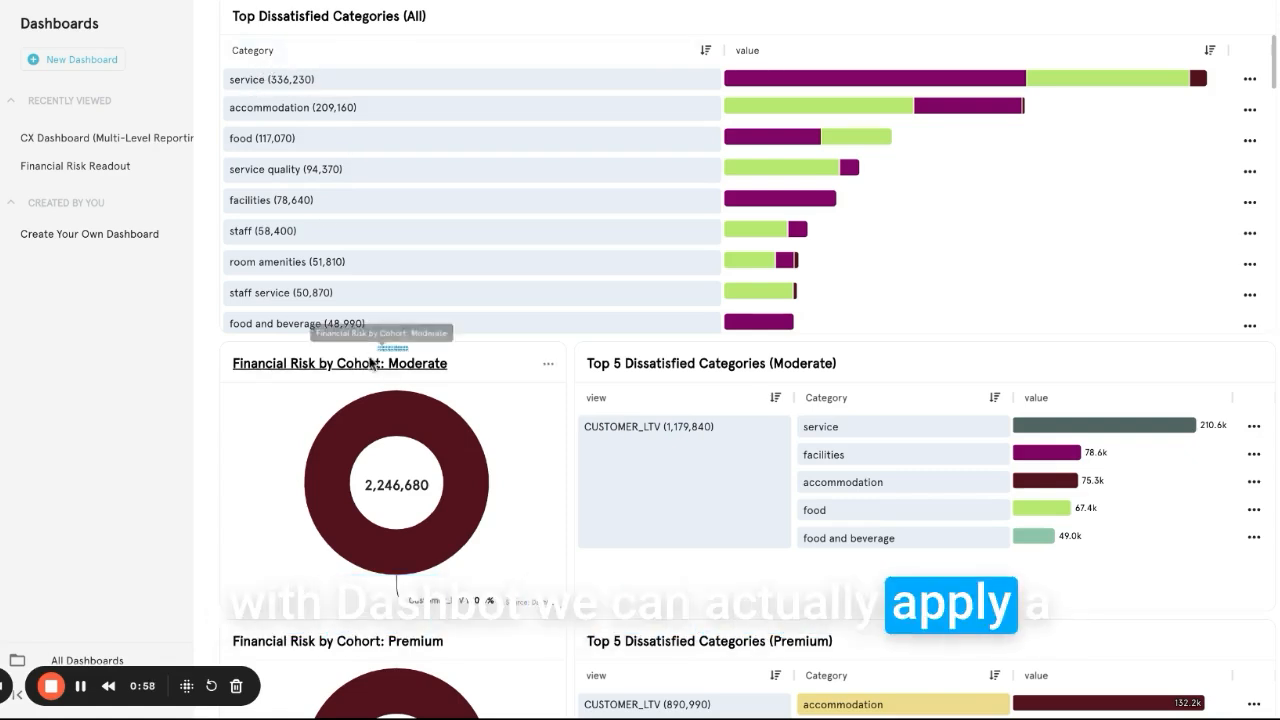
pyautogui.scroll(-3, 370, 362)
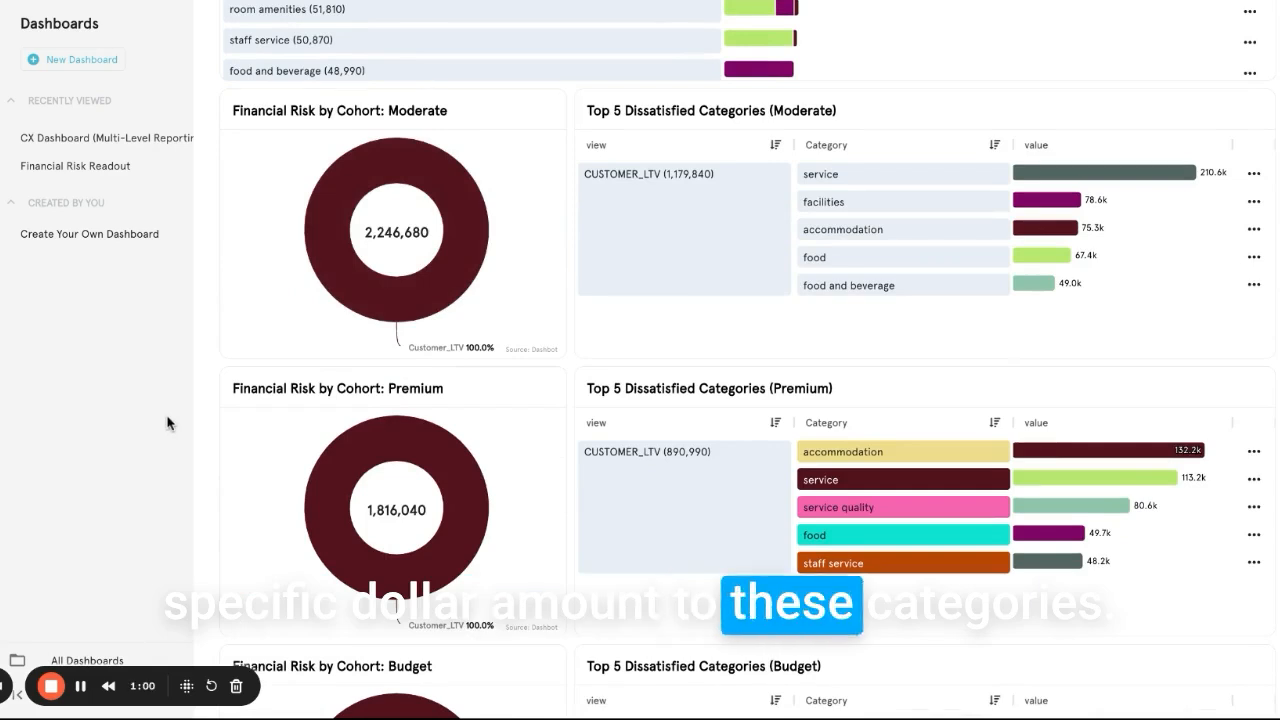
pyautogui.scroll(-2, 167, 423)
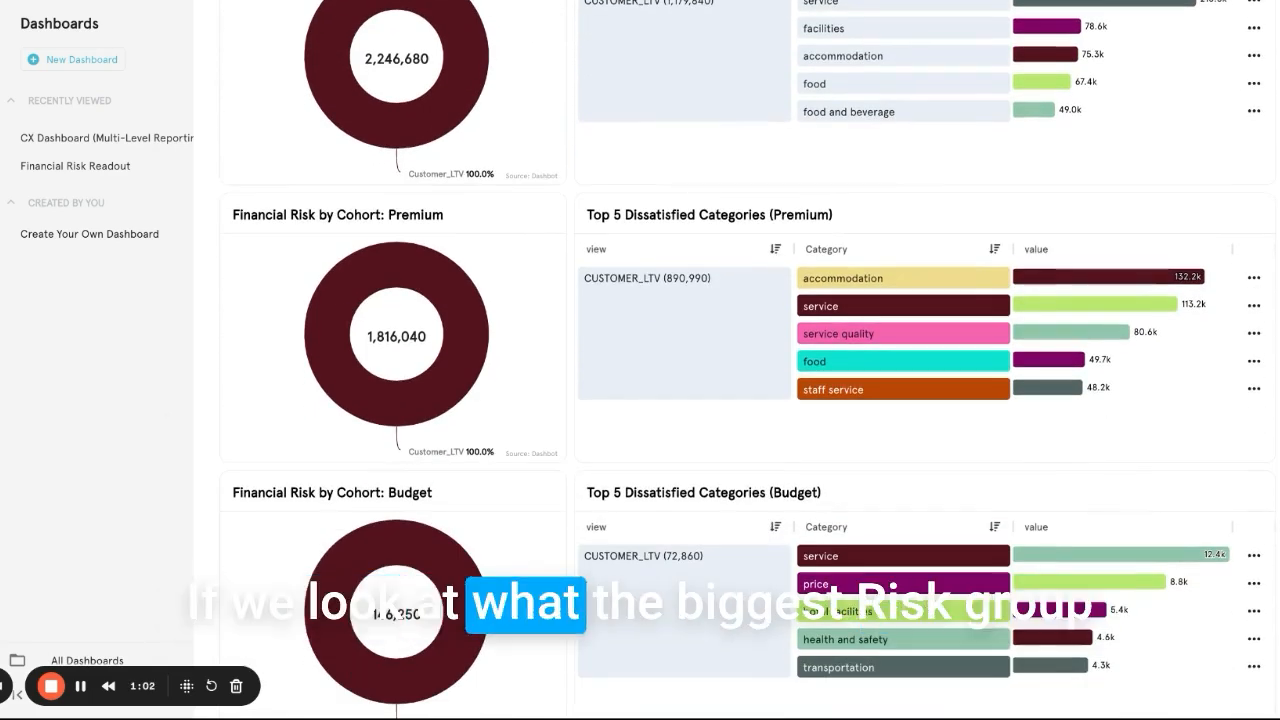
pyautogui.scroll(2, 745, 360)
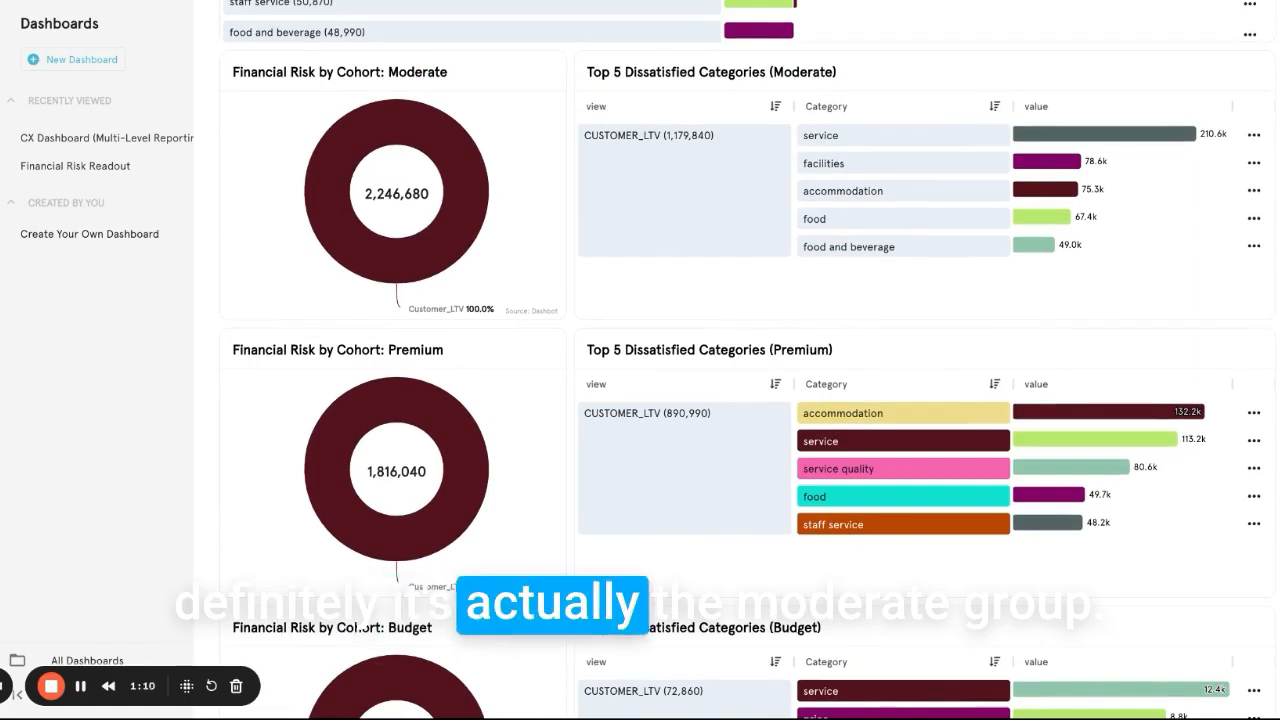
pyautogui.scroll(-1, 747, 360)
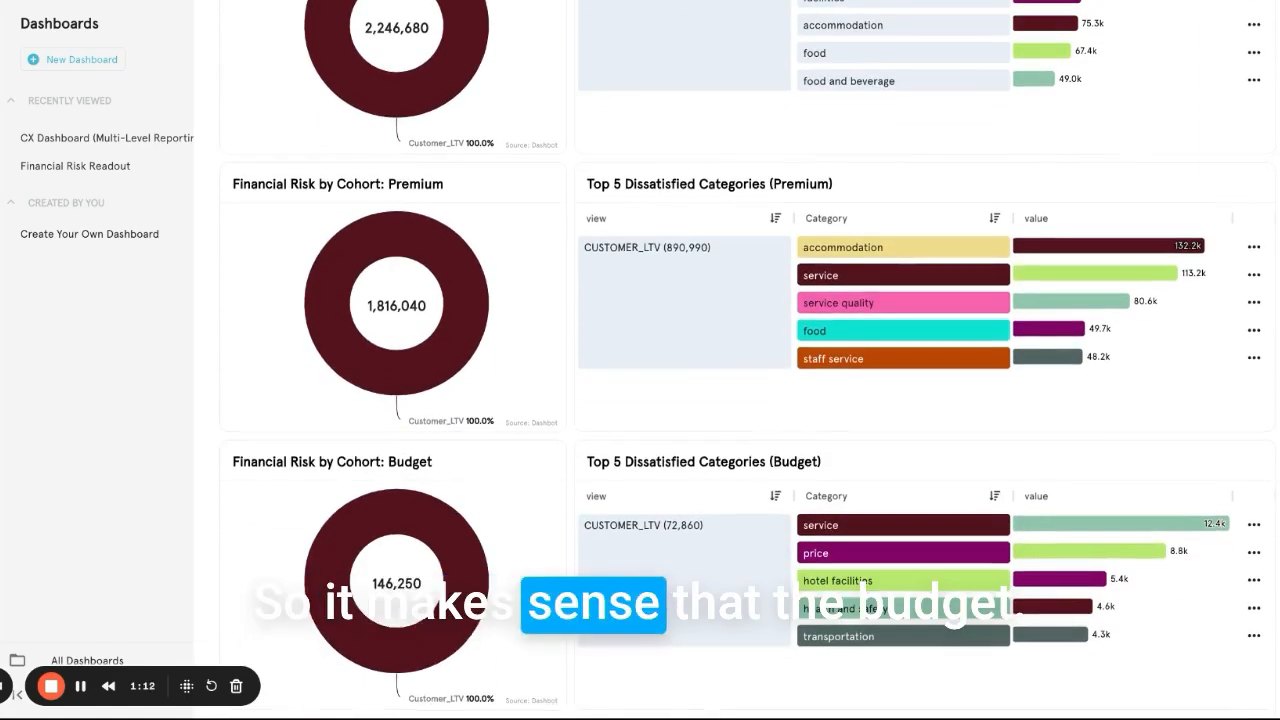
pyautogui.scroll(1, 747, 360)
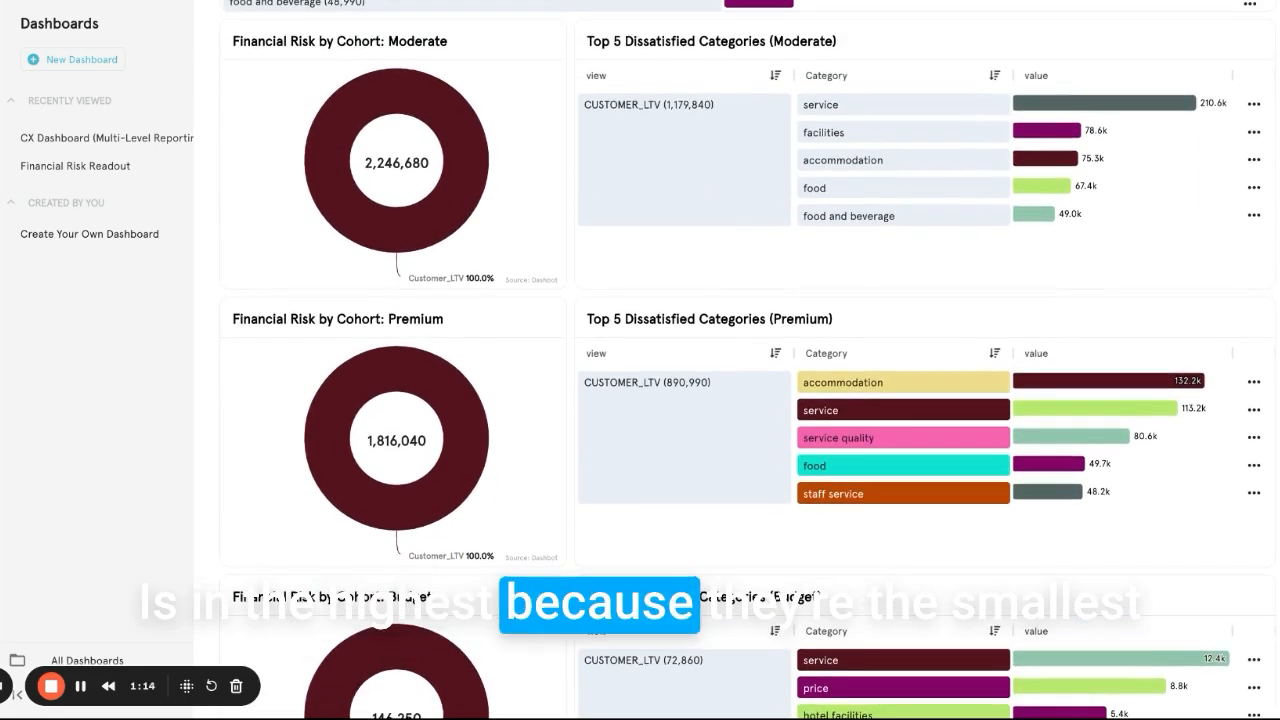
pyautogui.scroll(1, 747, 360)
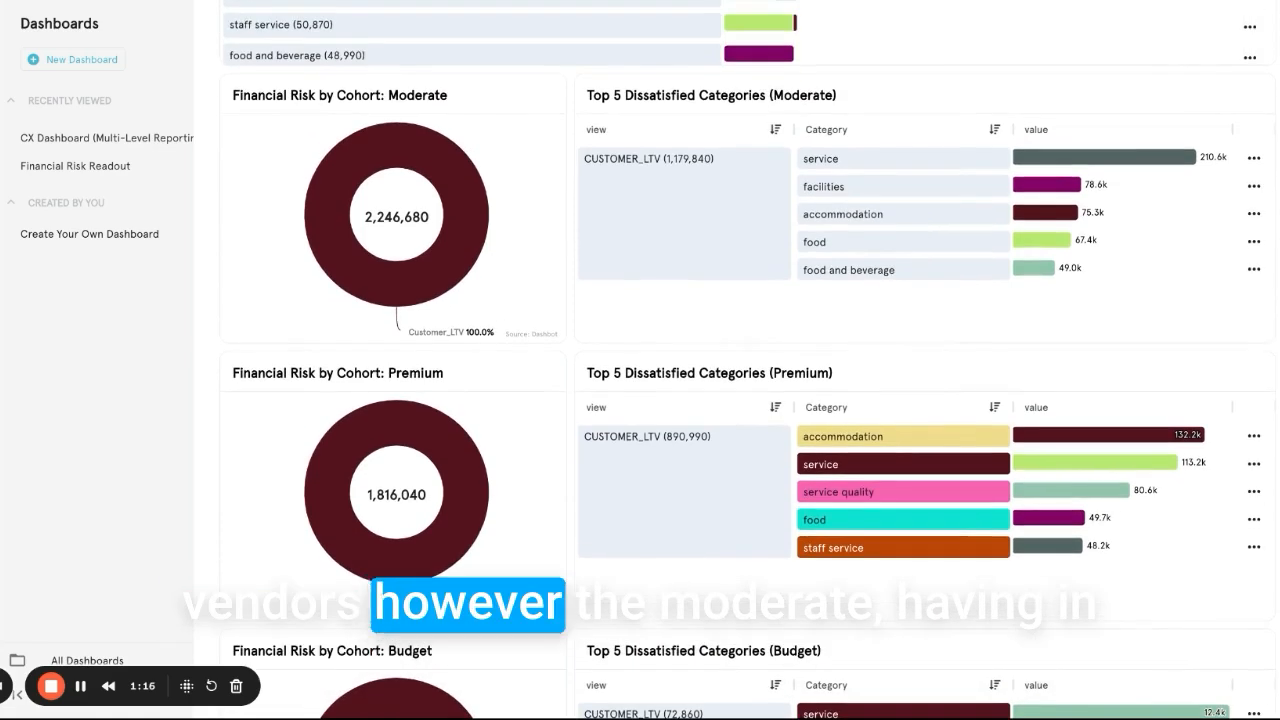